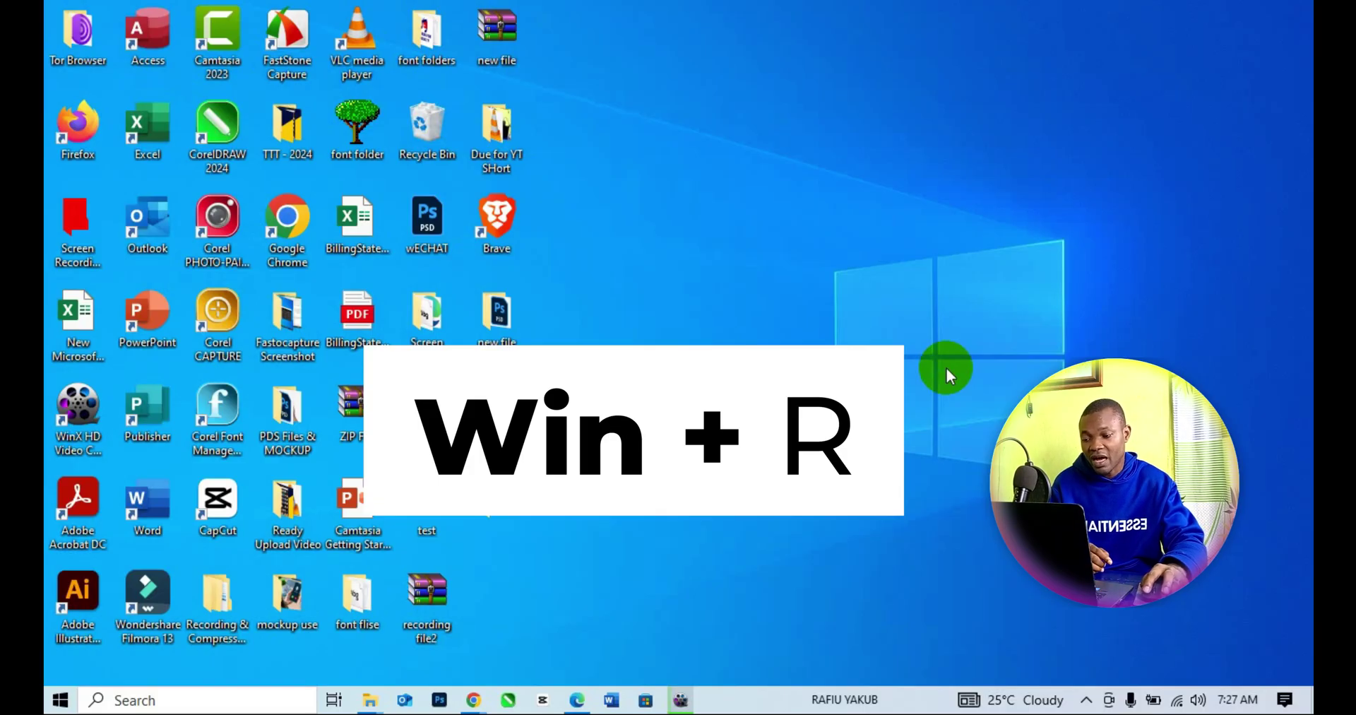
Run %temp% from the Run dialog to open the Temp folder
key(super+r)
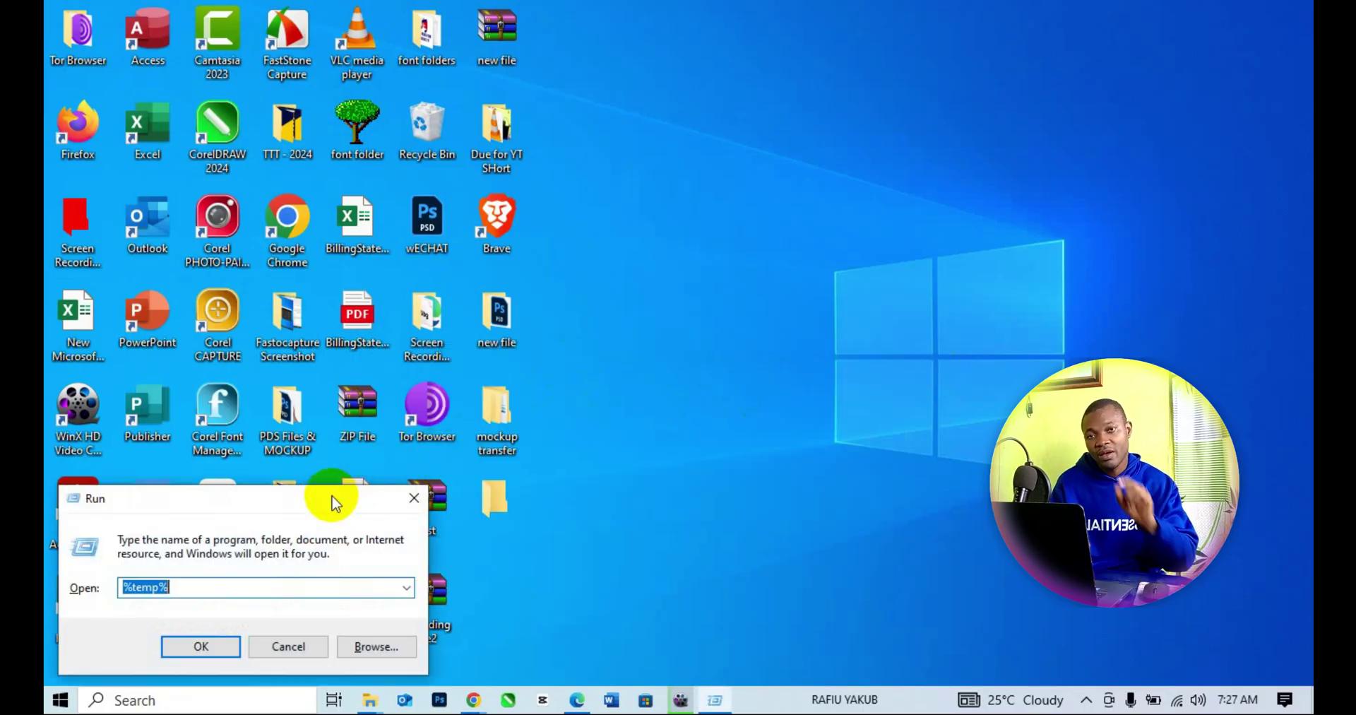
drag(340, 497, 789, 241)
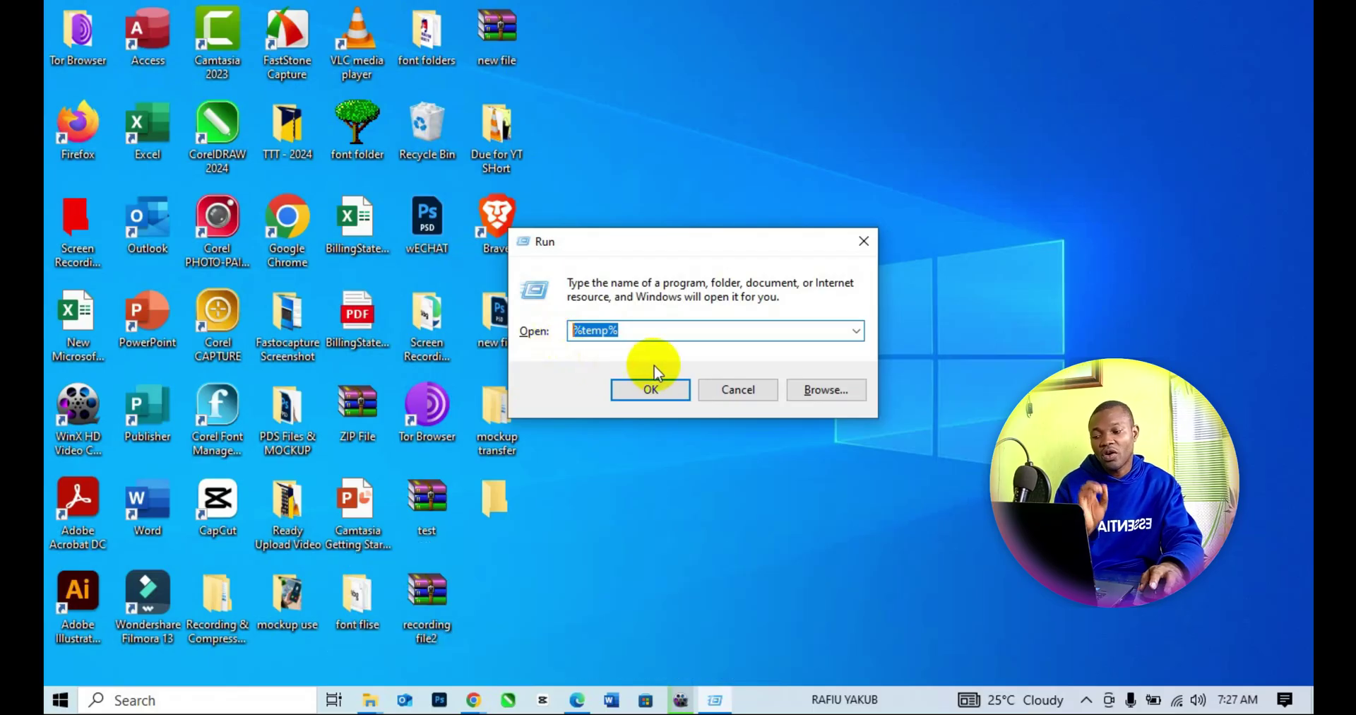
click(653, 389)
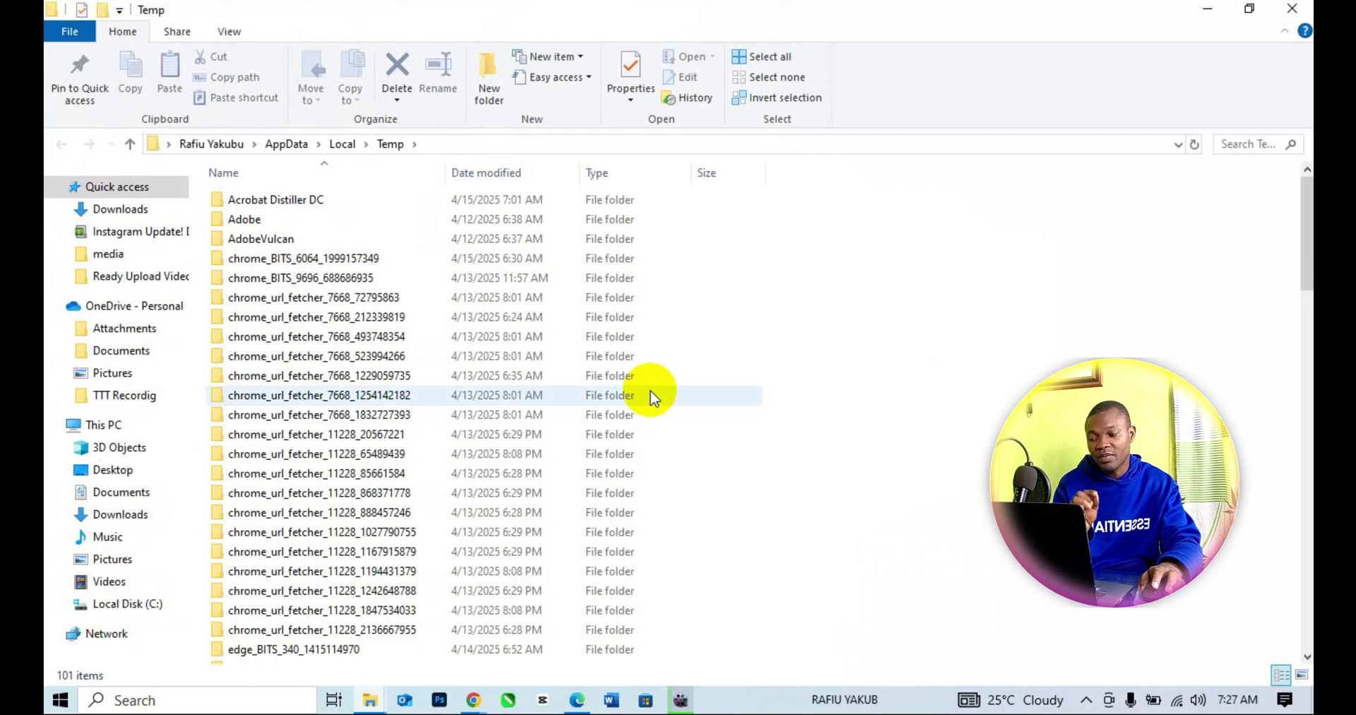
Find and select the 10.2 MB FSREC645322920.tmp file, then bring up its actions
scroll(652, 398, down, 6)
scroll(656, 403, down, 5)
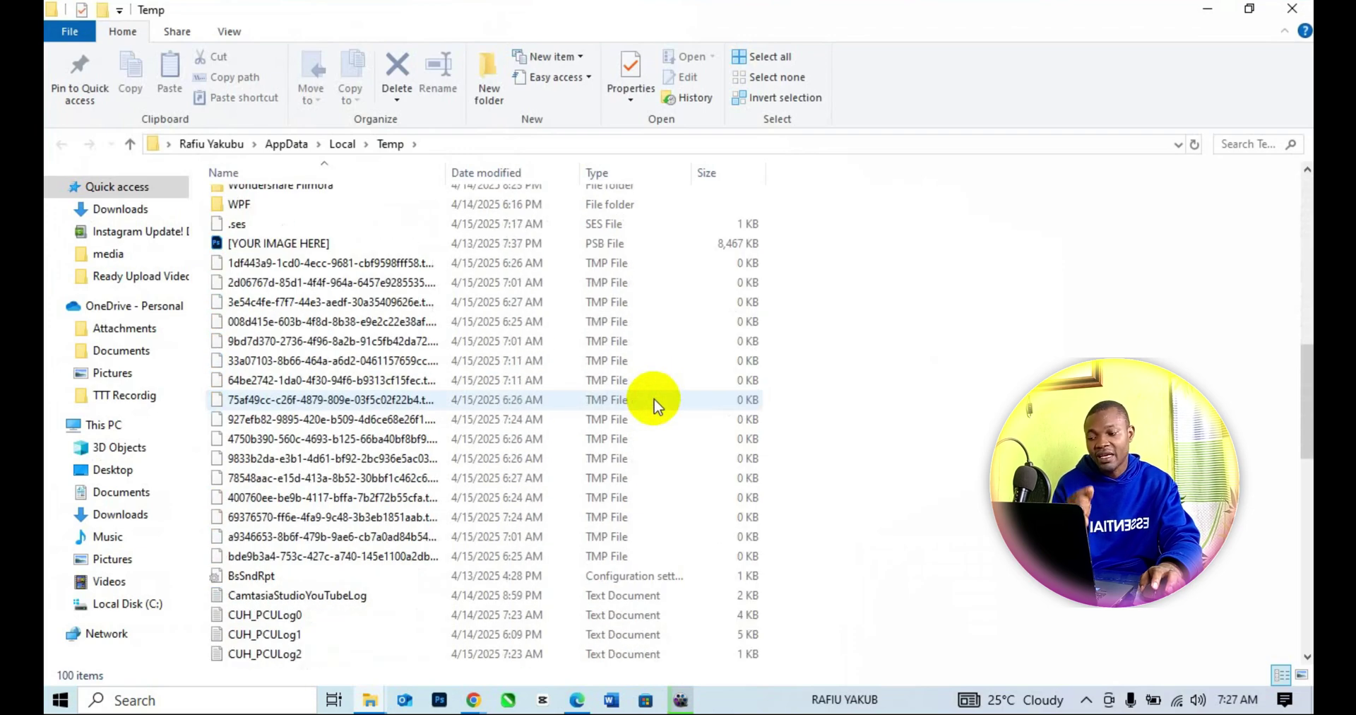
scroll(656, 403, down, 3)
scroll(655, 402, down, 2)
scroll(656, 403, down, 3)
scroll(656, 403, down, 1)
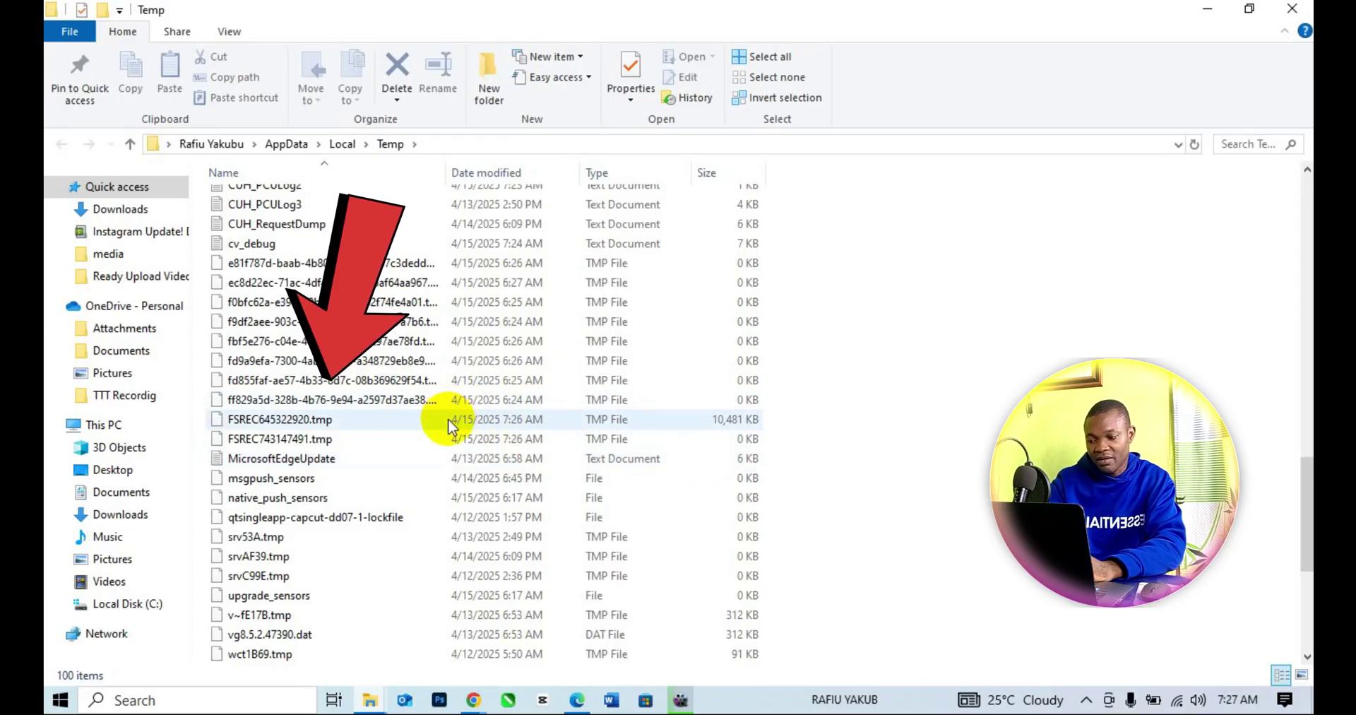
click(392, 422)
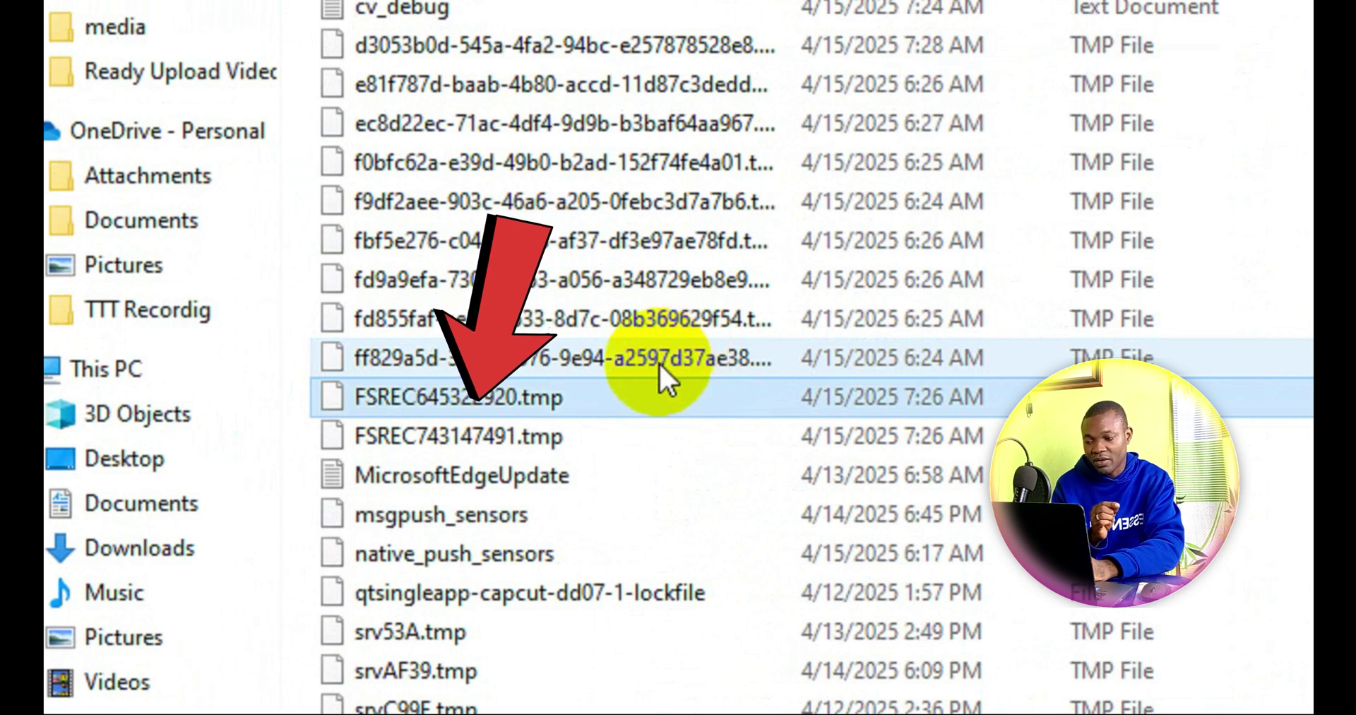
right_click(625, 390)
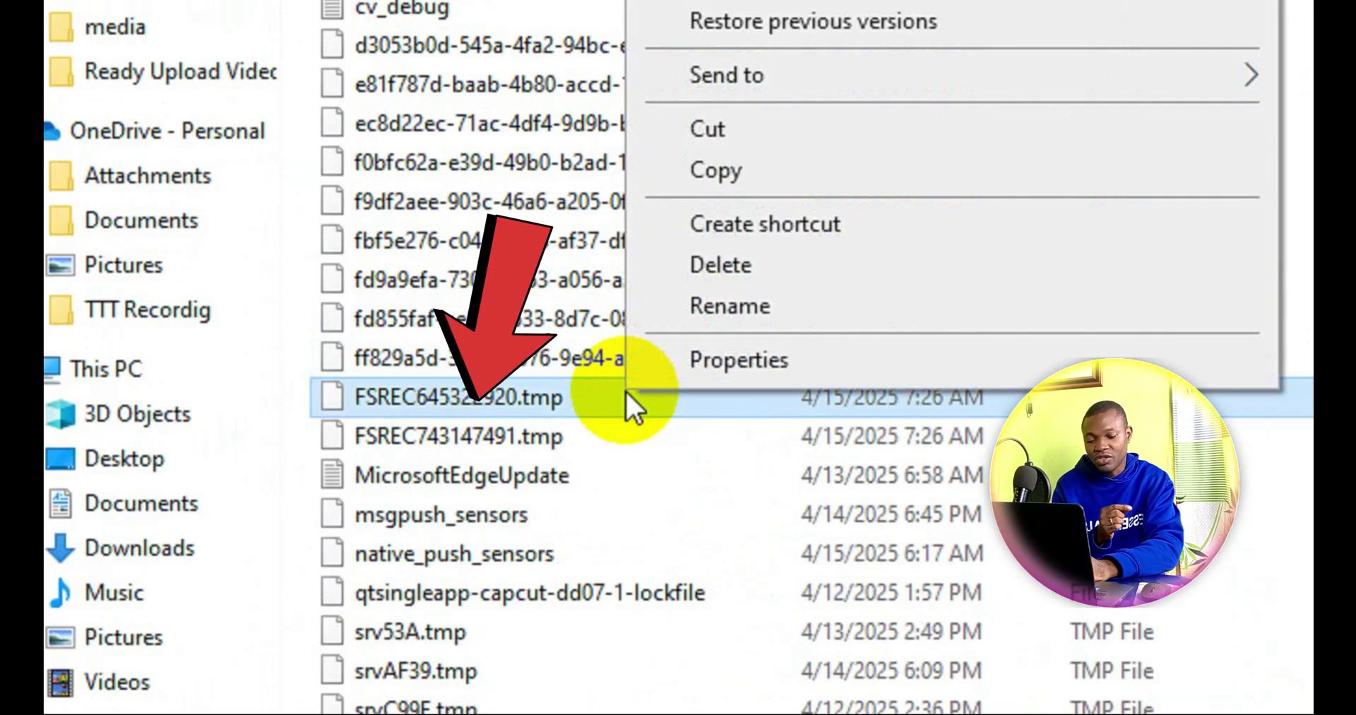
Rename FSREC645322920.tmp to FSREC645322920.mwv and accept the extension-change warning
click(767, 308)
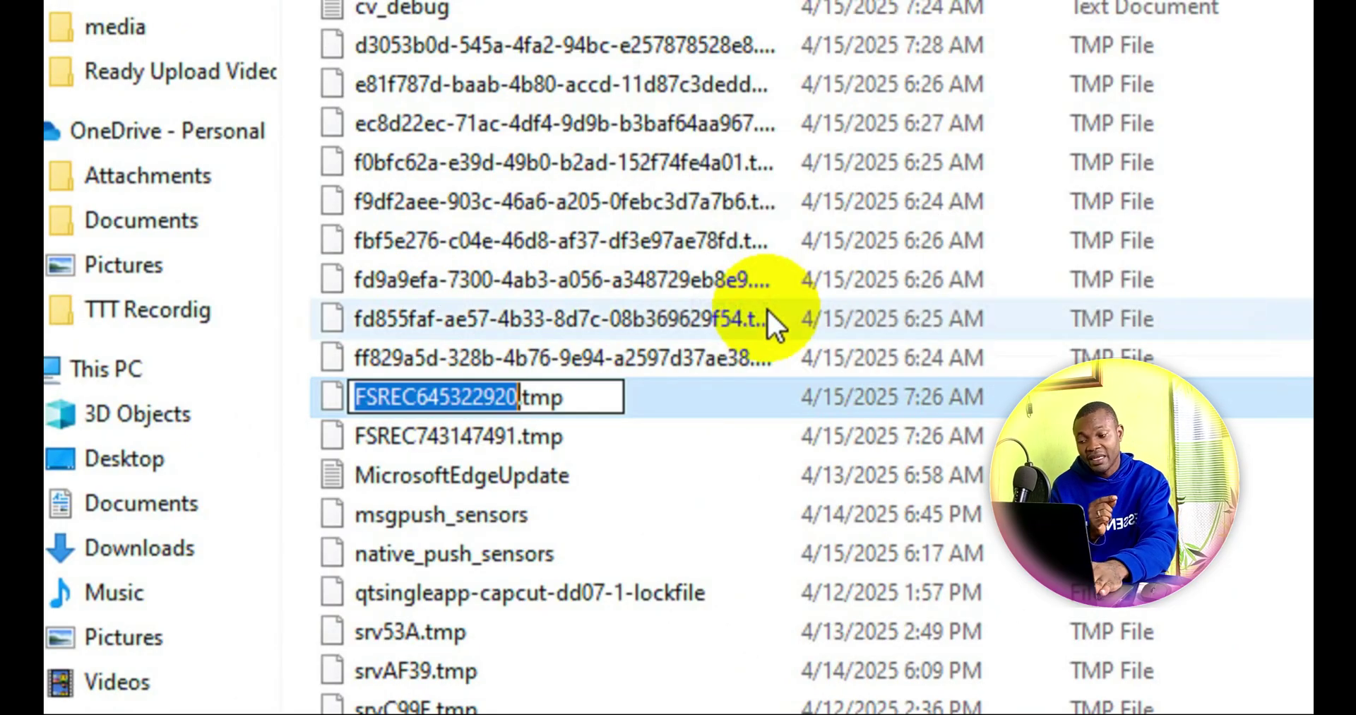
click(592, 398)
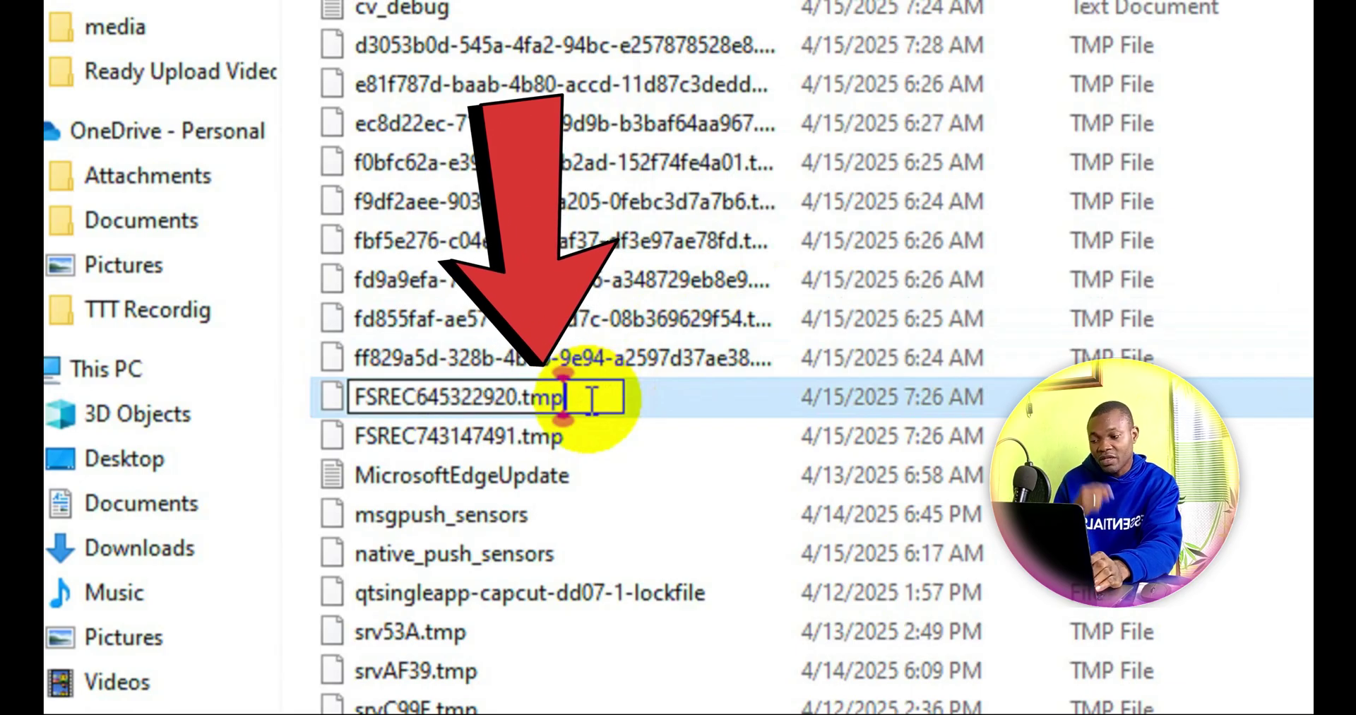
key(BackSpace)
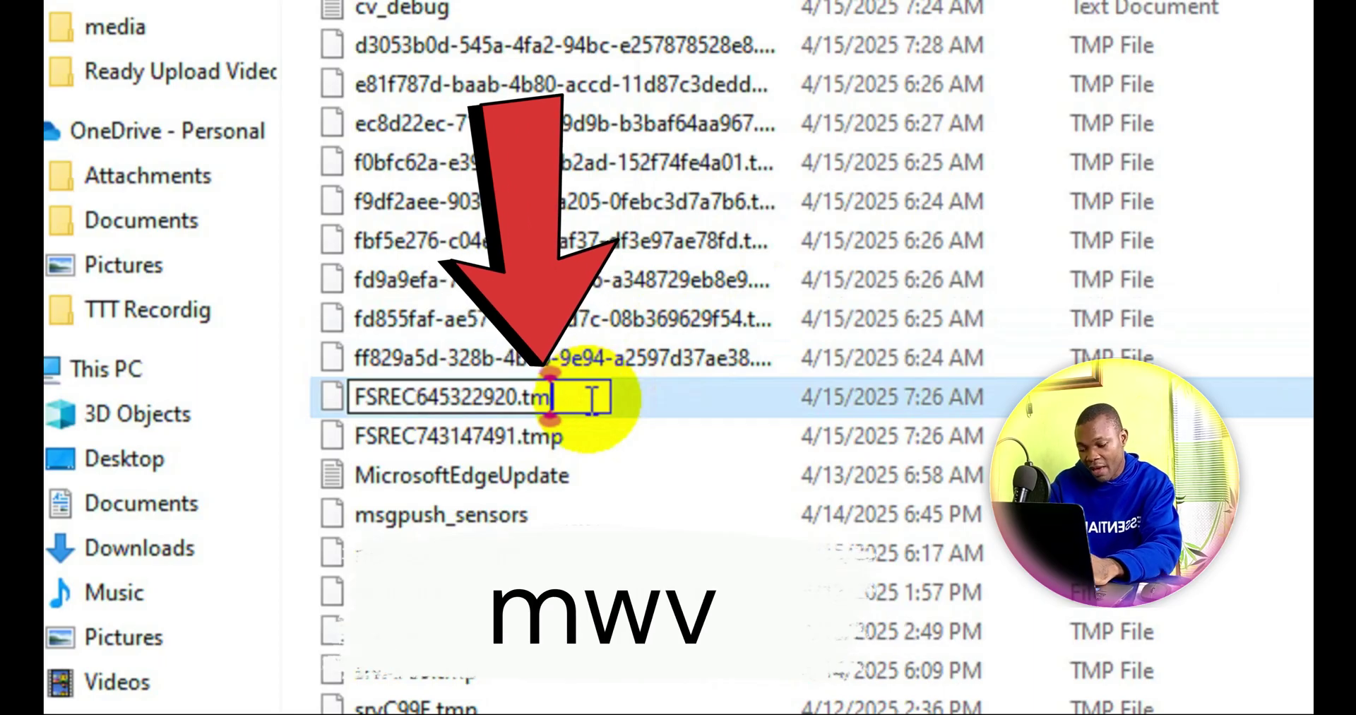
key(BackSpace)
key(BackSpace)
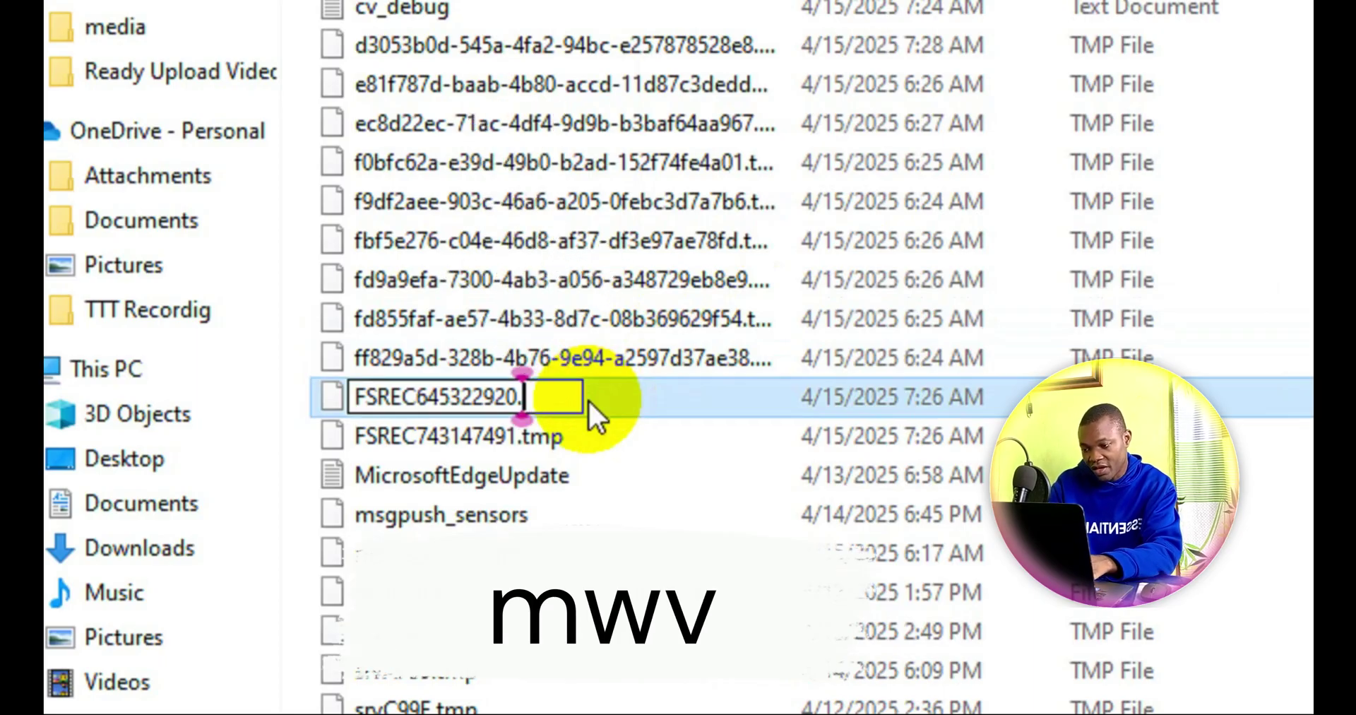
text(m)
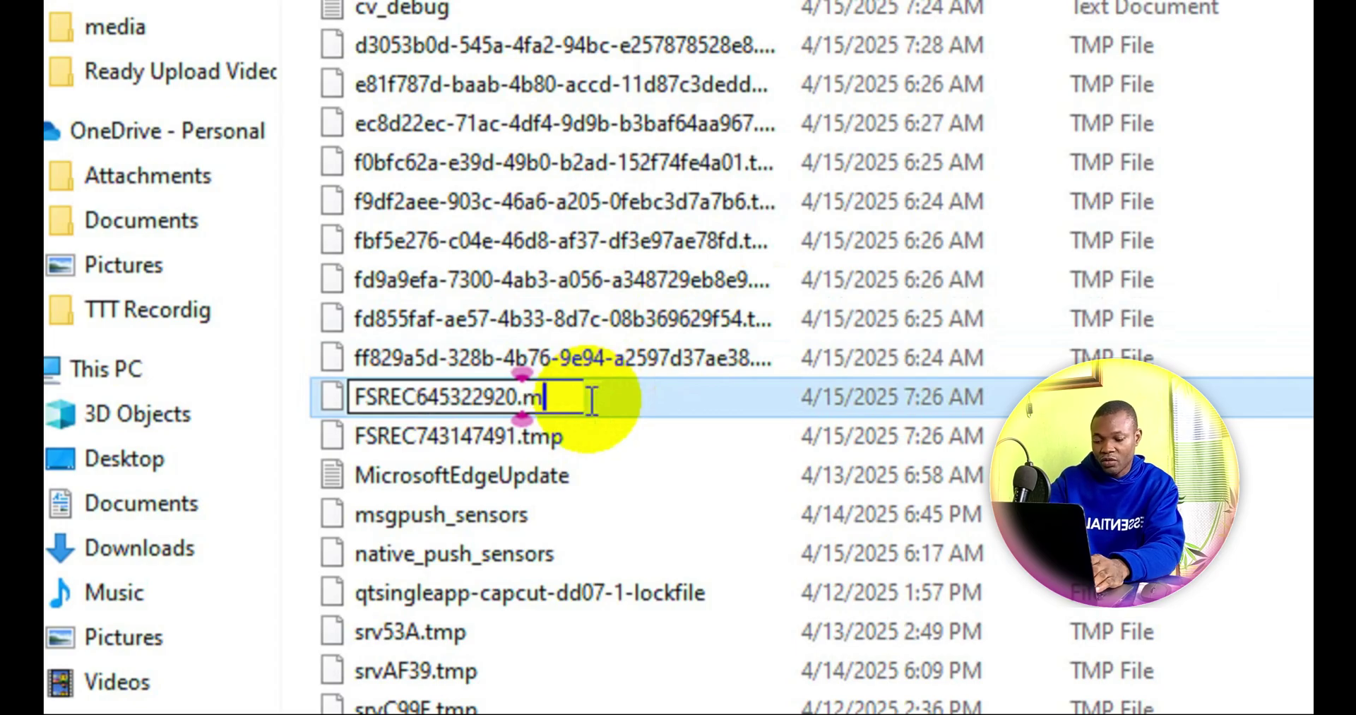
text(wv)
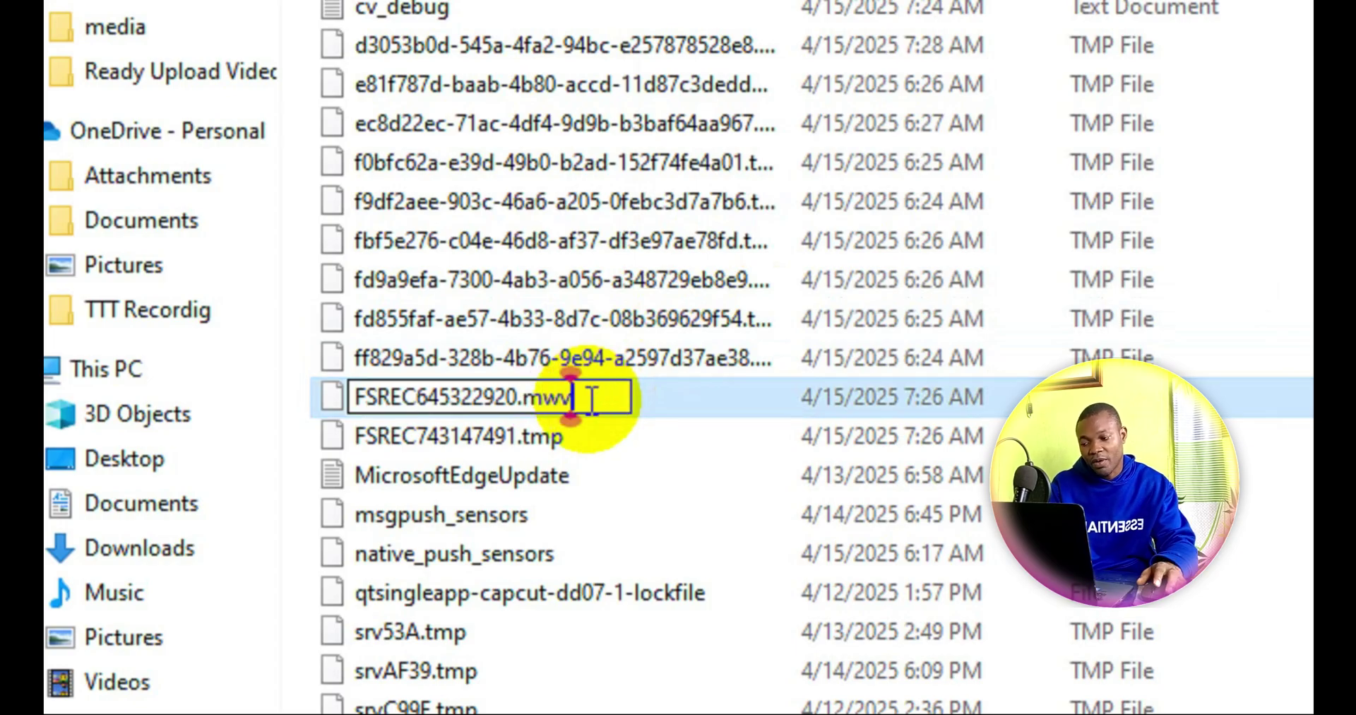
key(Return)
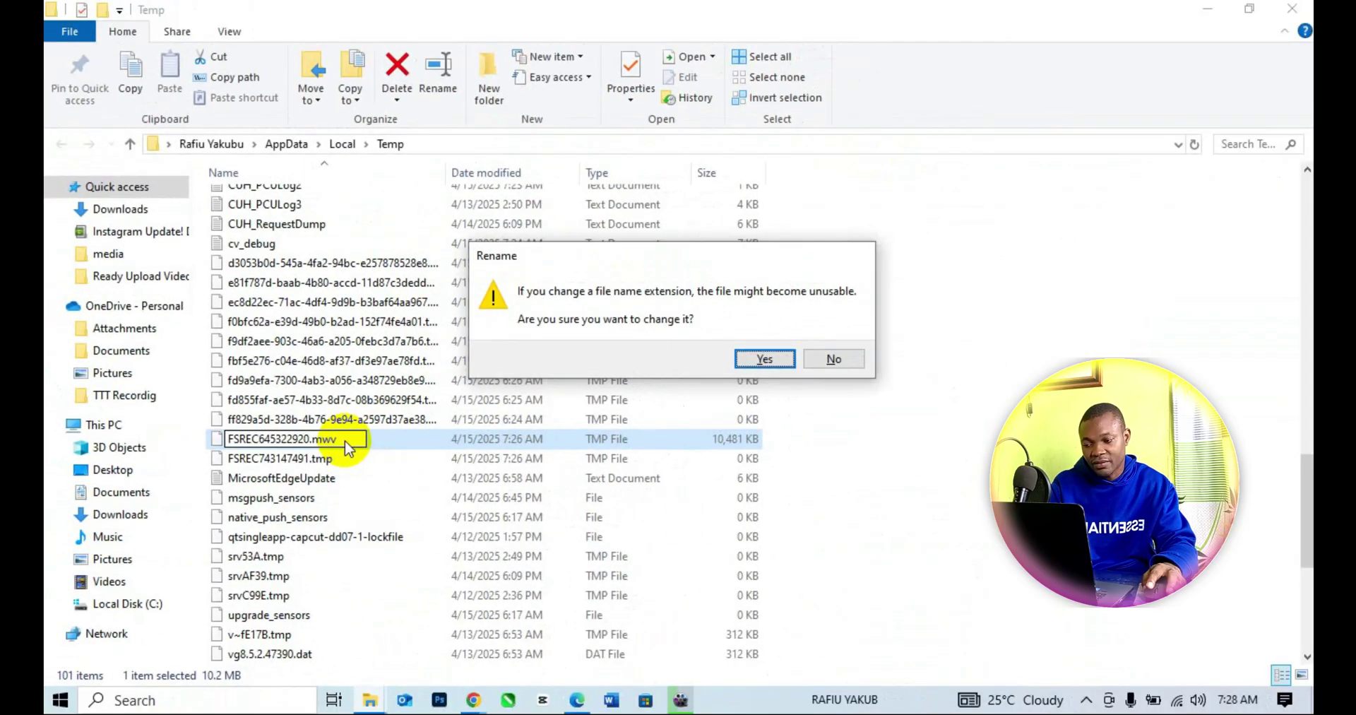
click(763, 361)
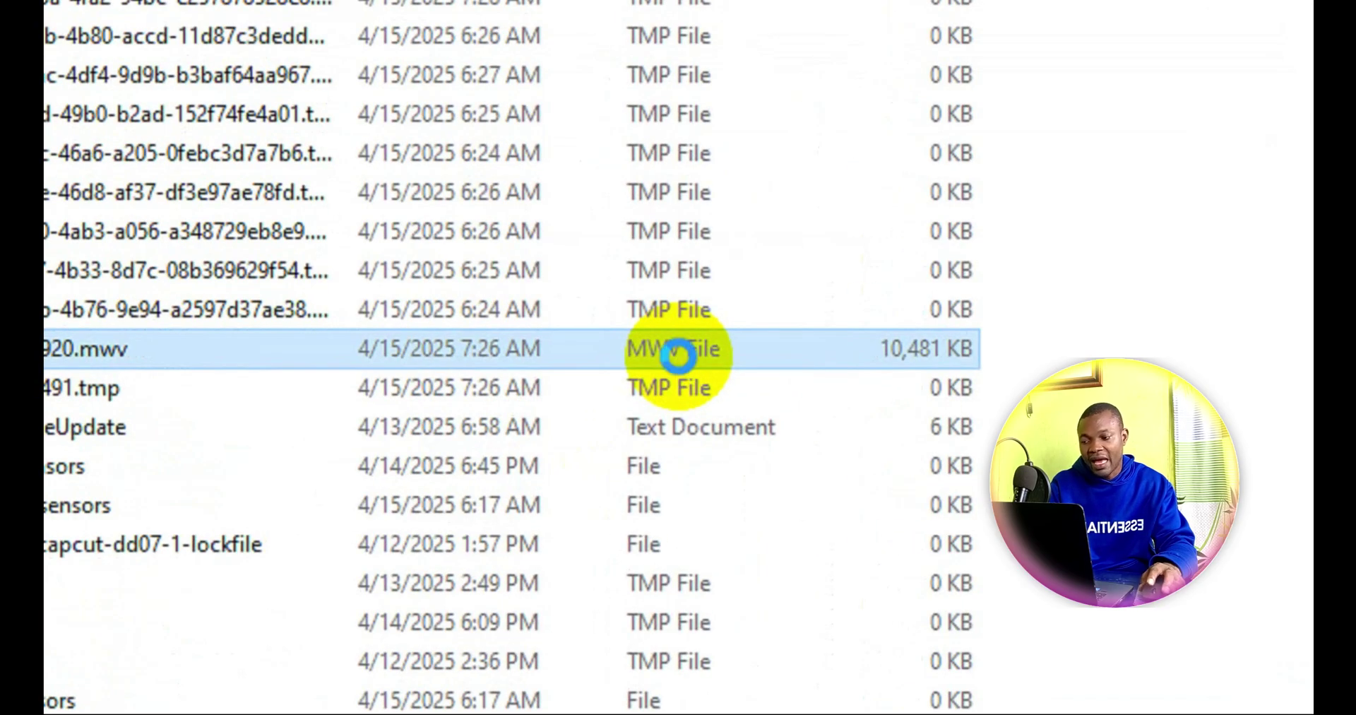
Paste a copy of FSREC645322920.mwv into OneDrive's TTT Recordig folder, then refresh and select it
right_click(679, 357)
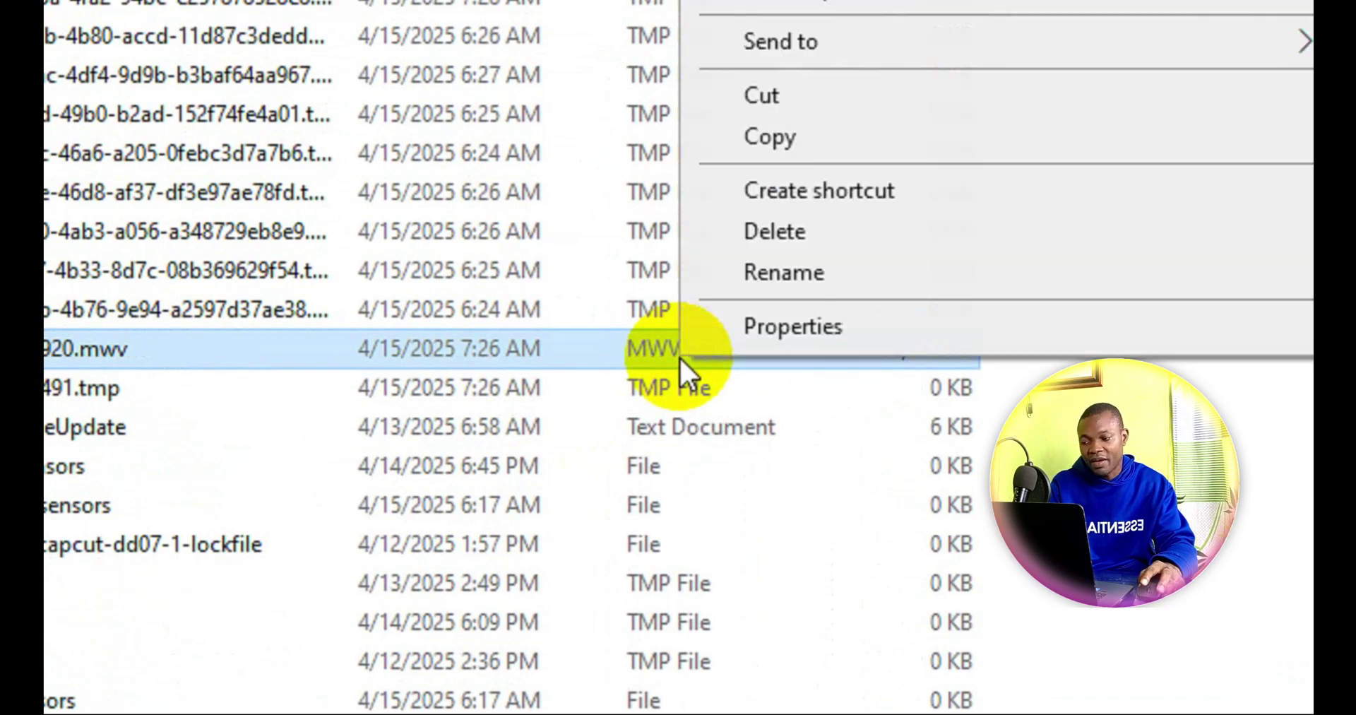
click(820, 141)
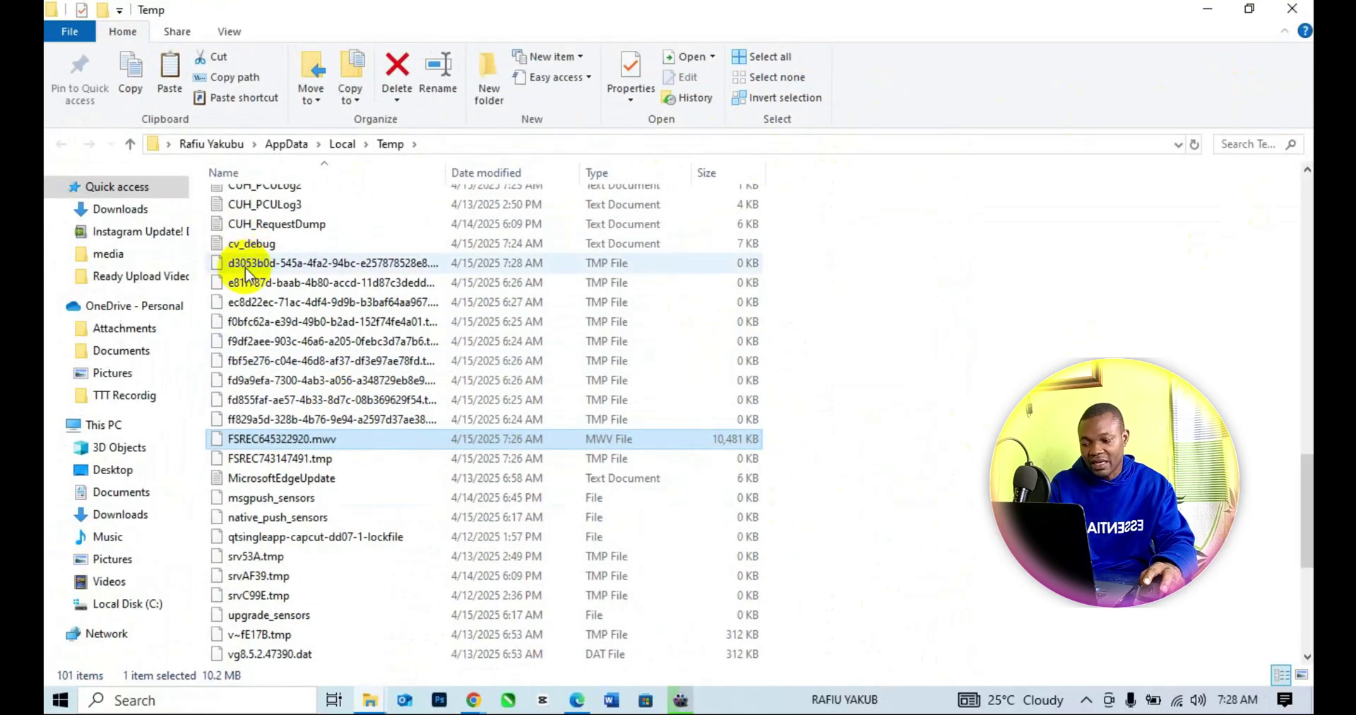
mouse_move(127, 396)
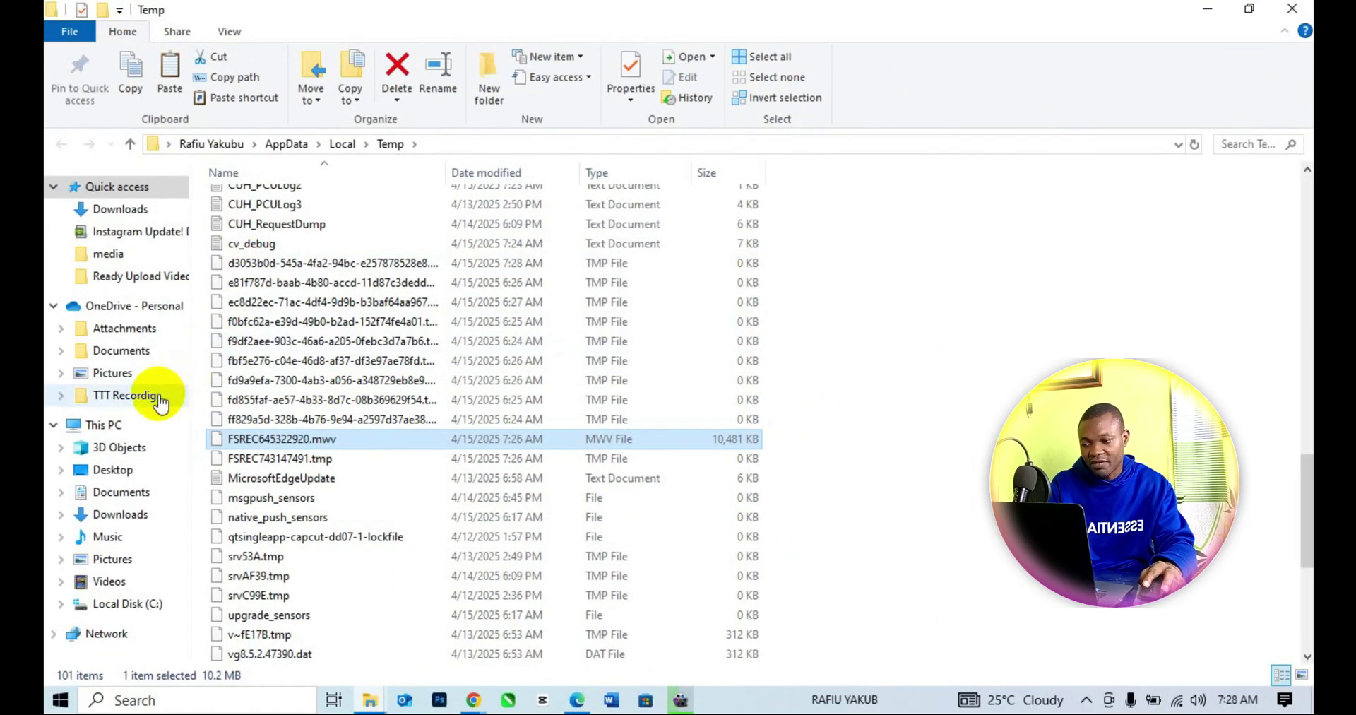
click(160, 399)
right_click(450, 422)
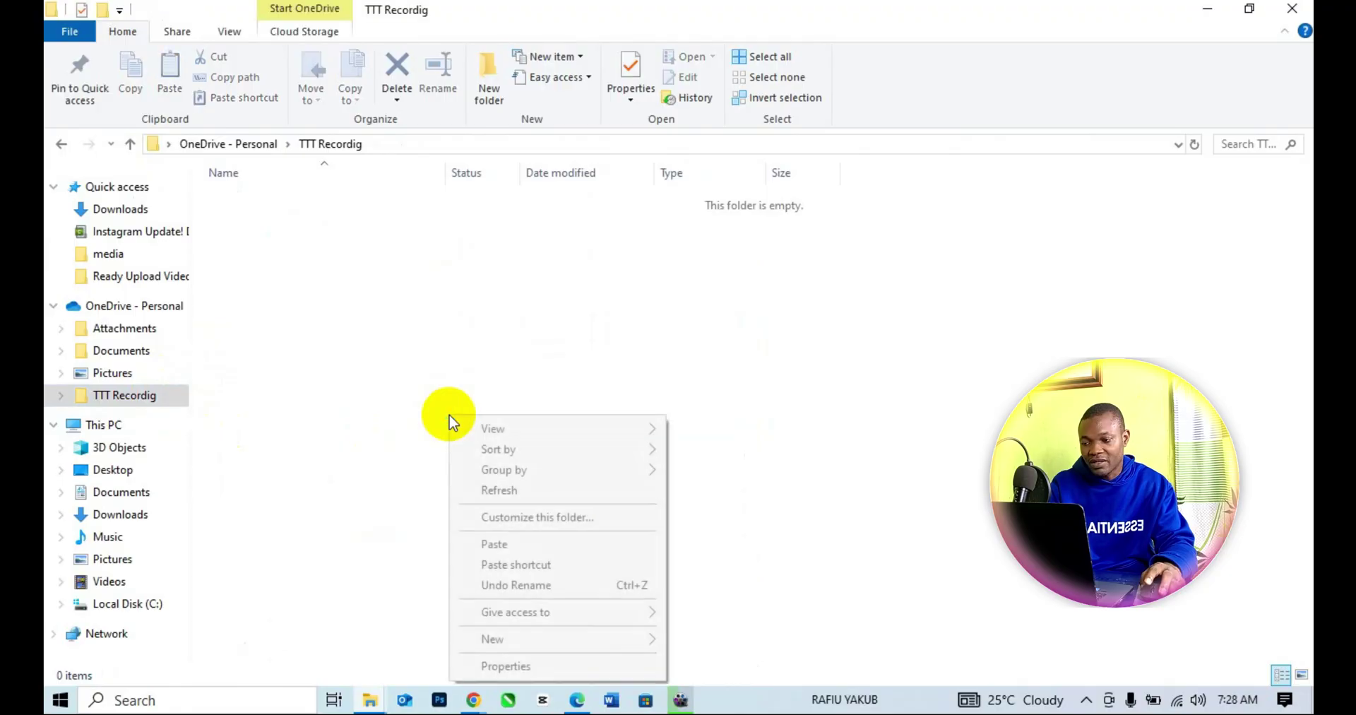
click(511, 547)
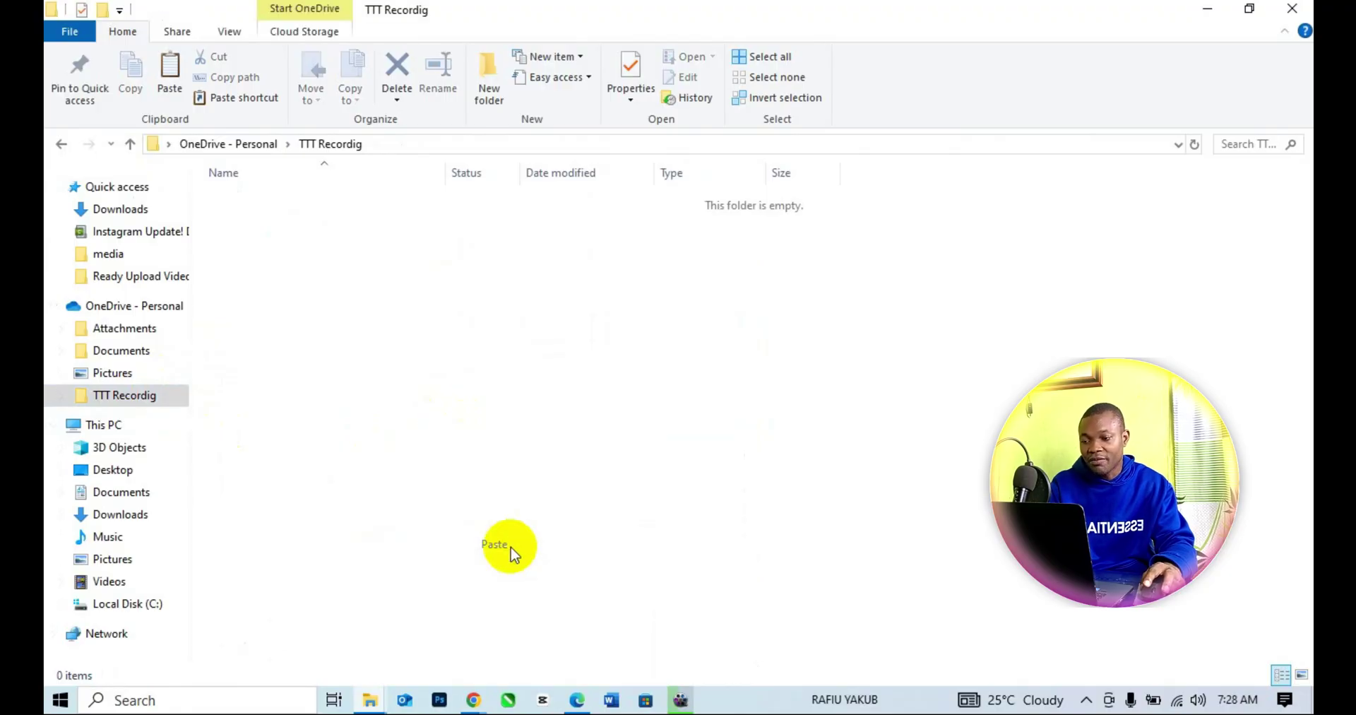
right_click(537, 378)
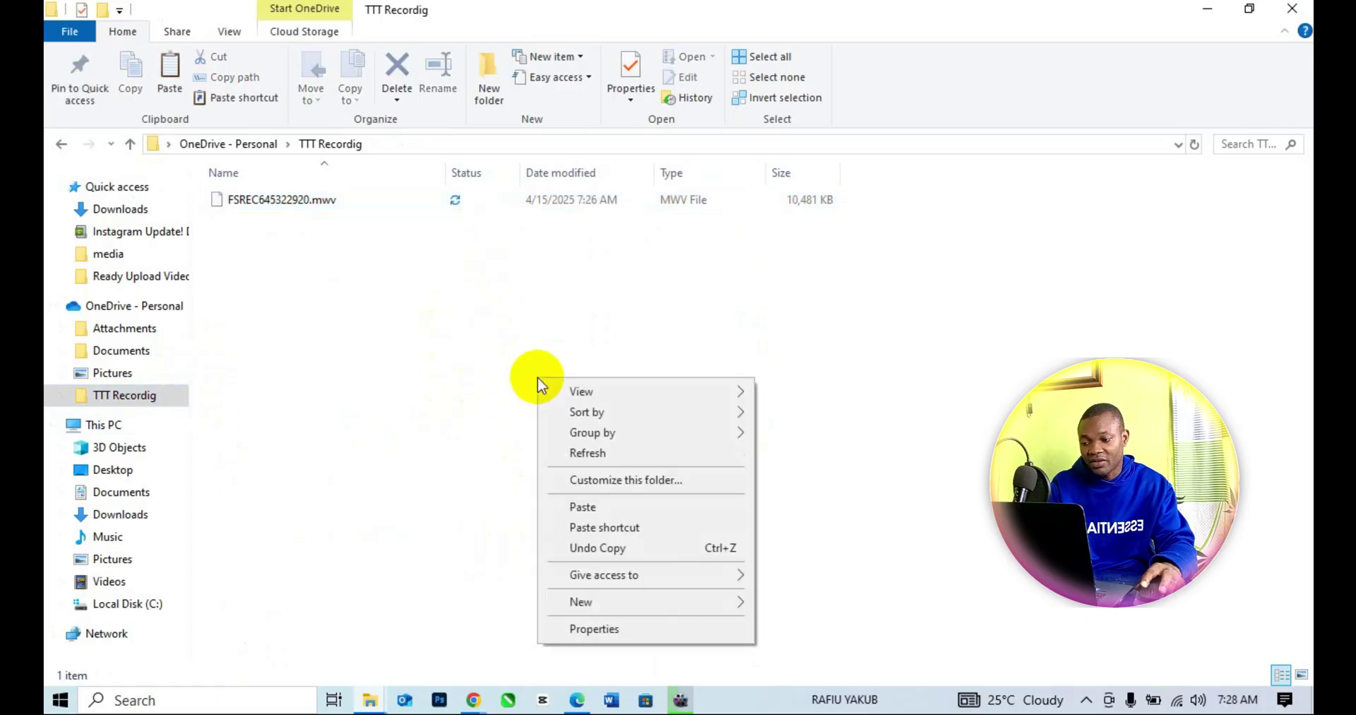
click(601, 453)
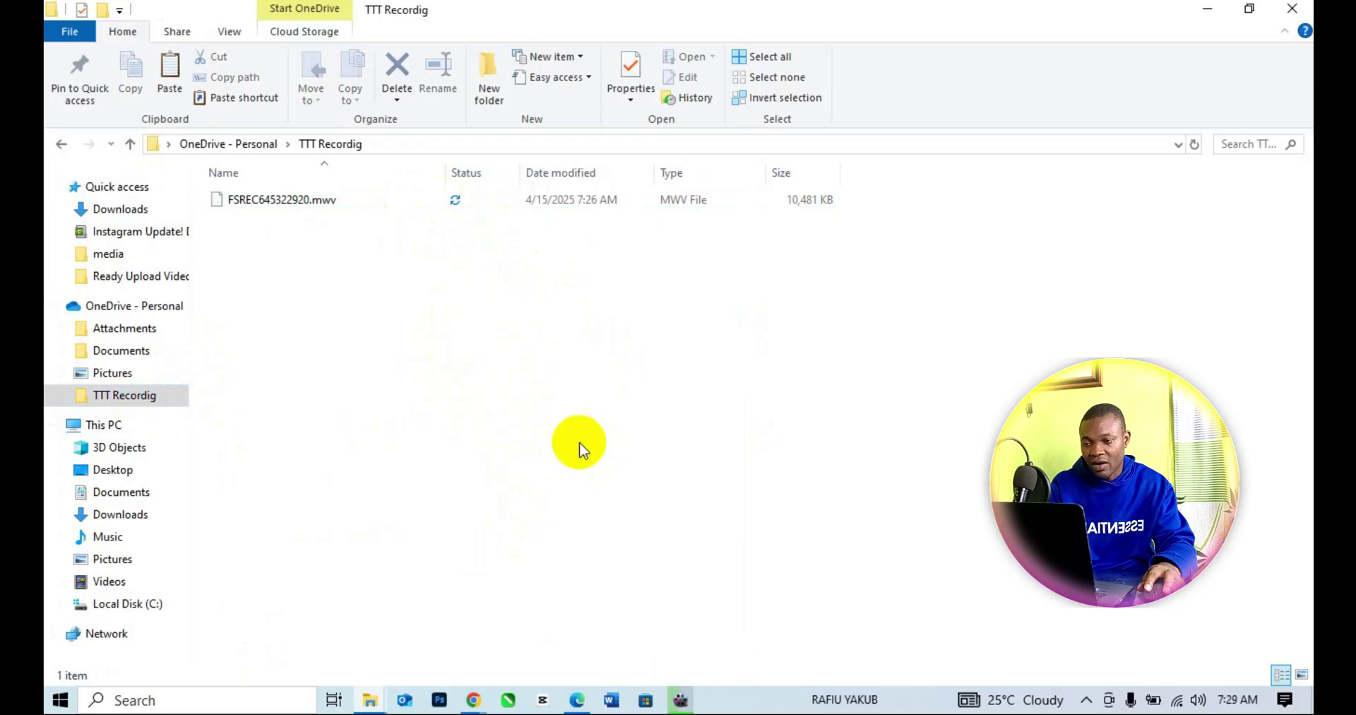
click(533, 207)
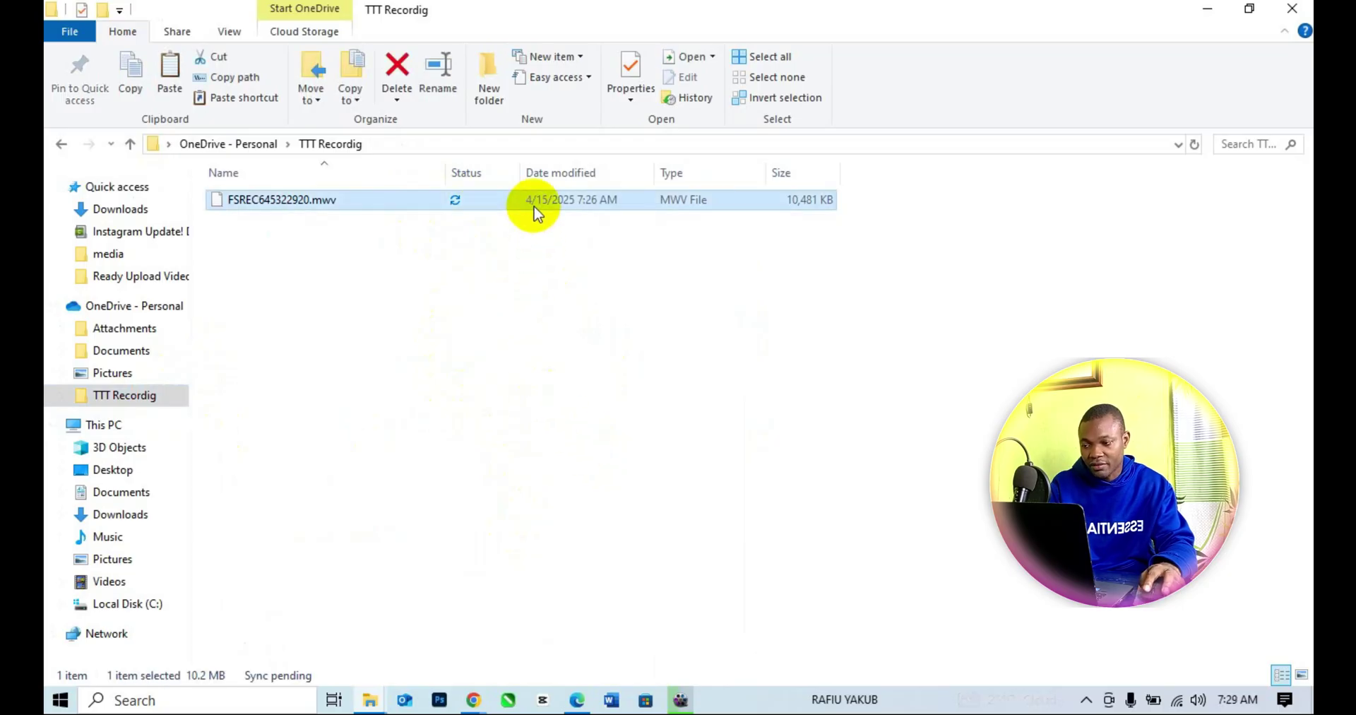
Try opening the MWV recording, then dismiss the app chooser without picking an app
double_click(535, 205)
scroll(664, 432, down, 3)
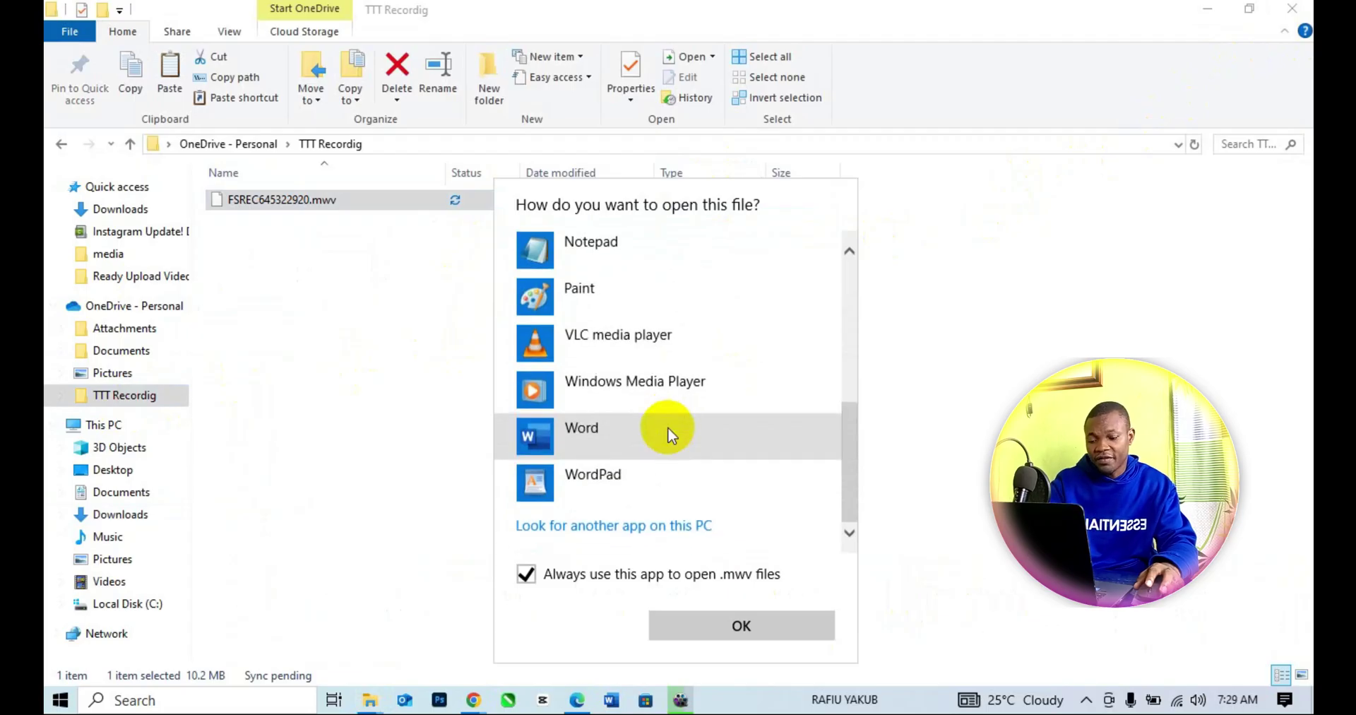
key(Escape)
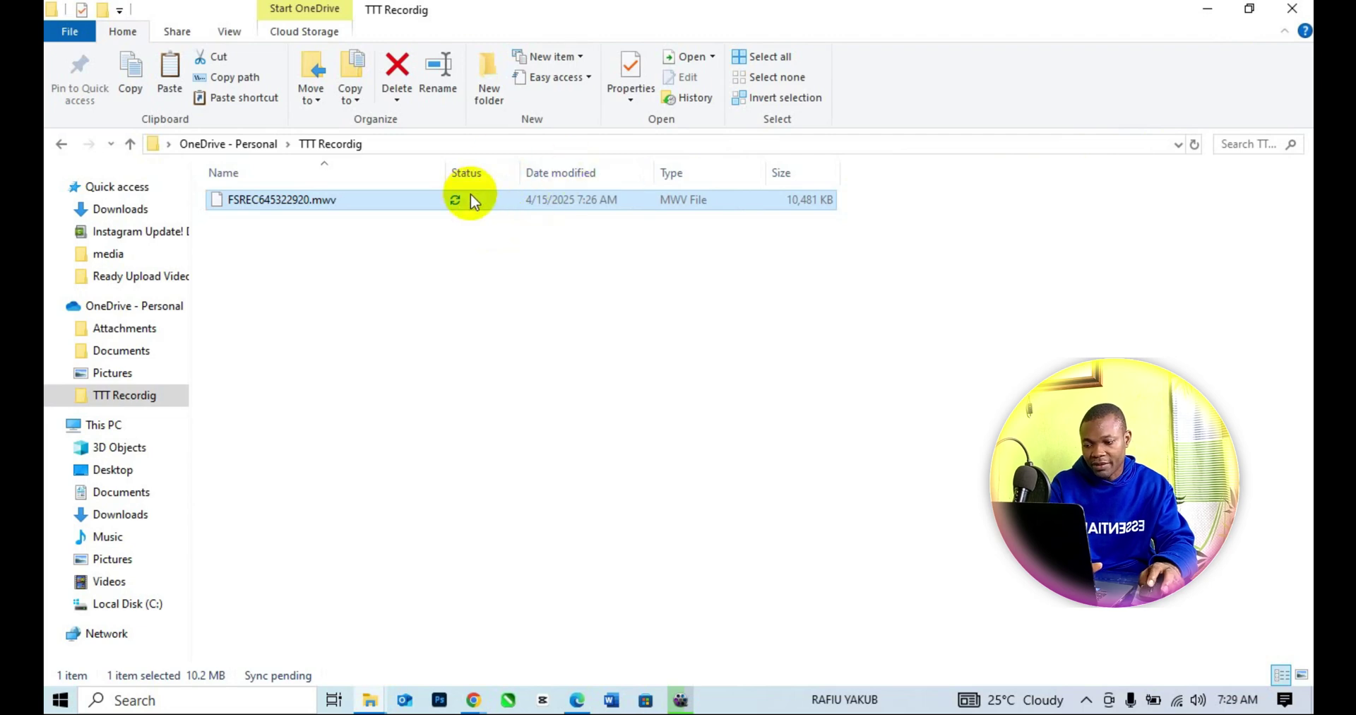
Choose VLC media player as the app always used for .mwv files
double_click(470, 197)
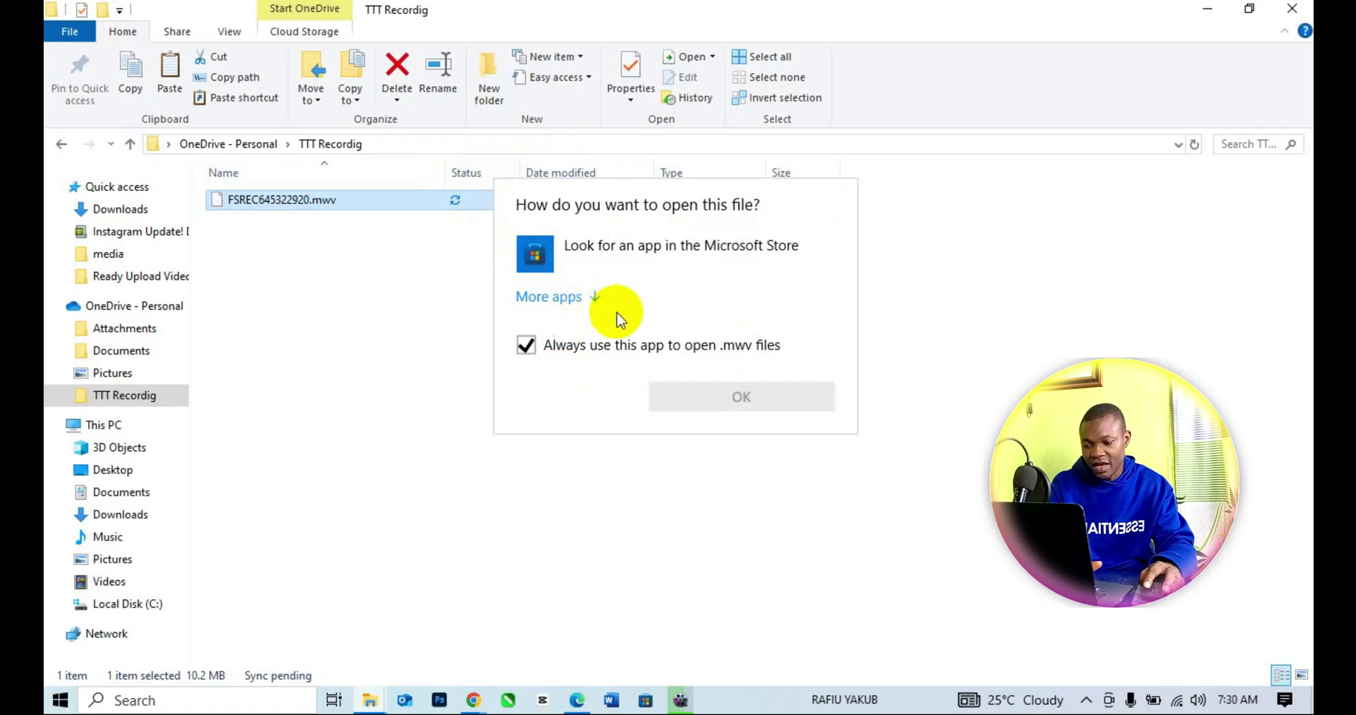
click(597, 302)
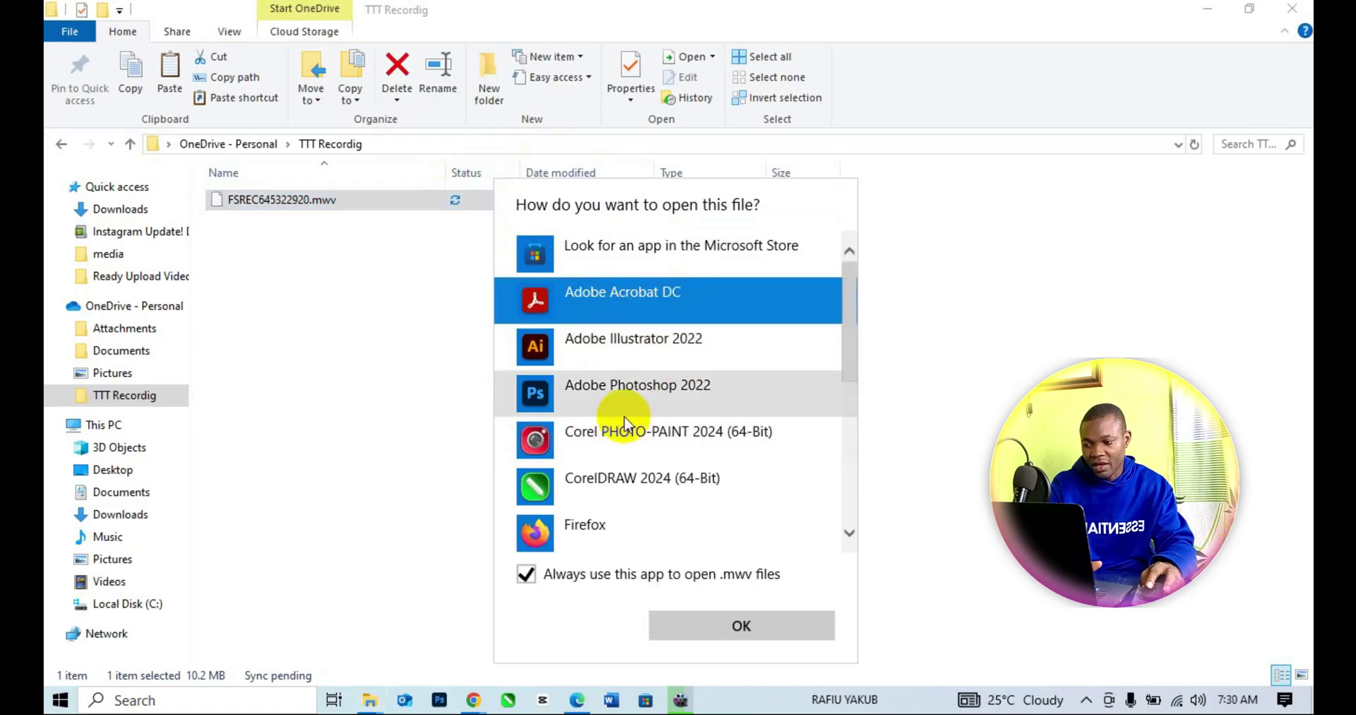
scroll(622, 421, down, 3)
scroll(604, 459, down, 1)
click(606, 376)
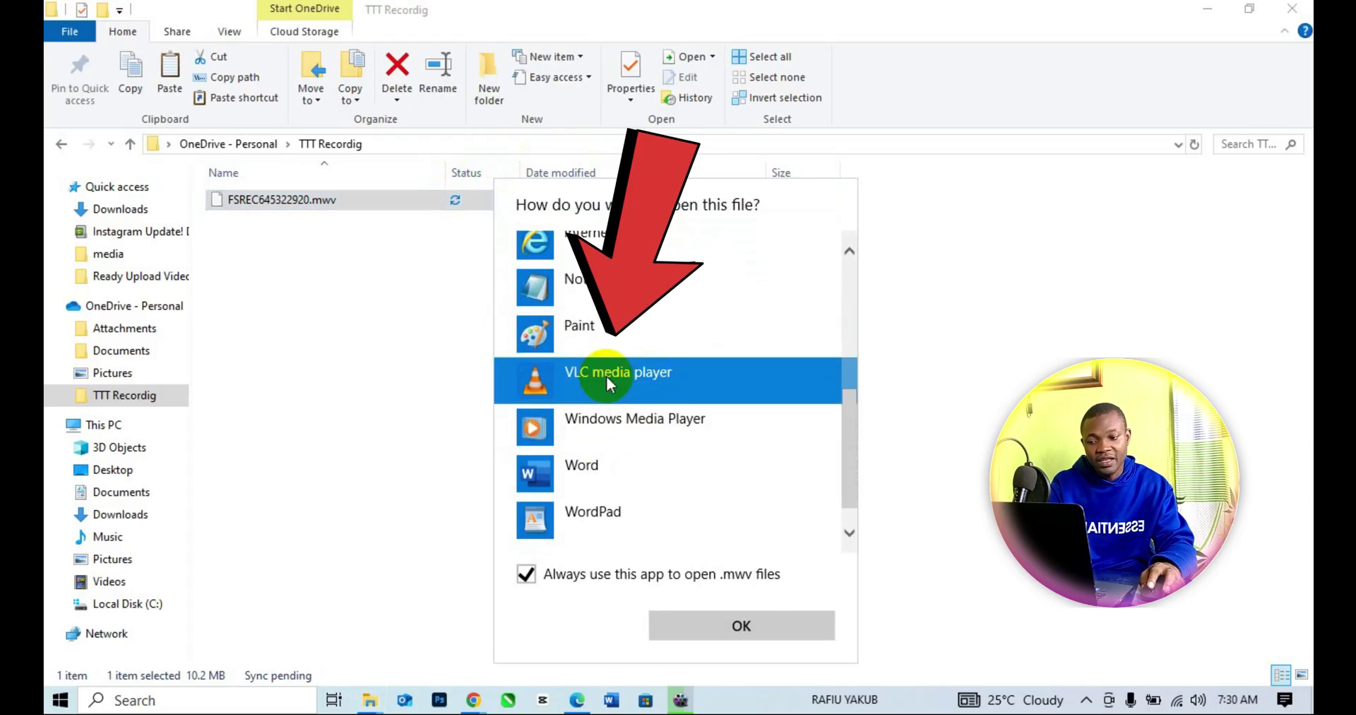
click(759, 626)
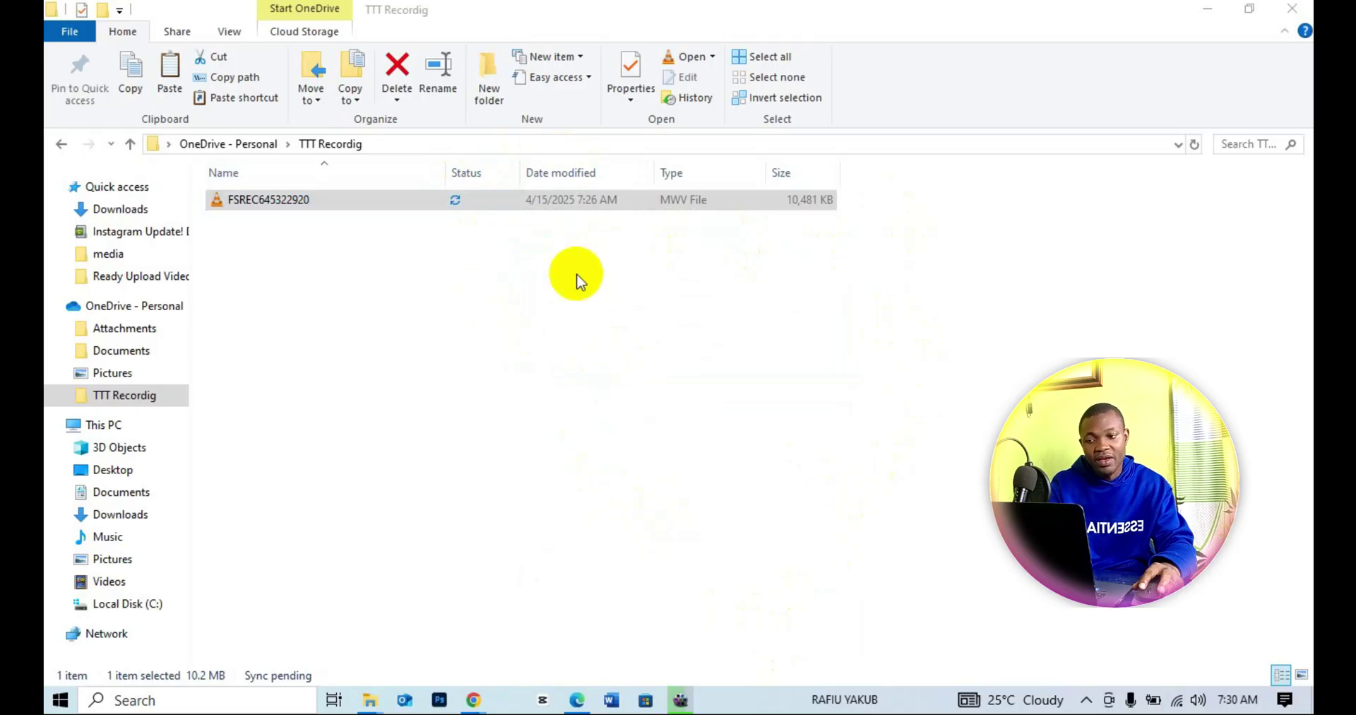
click(336, 204)
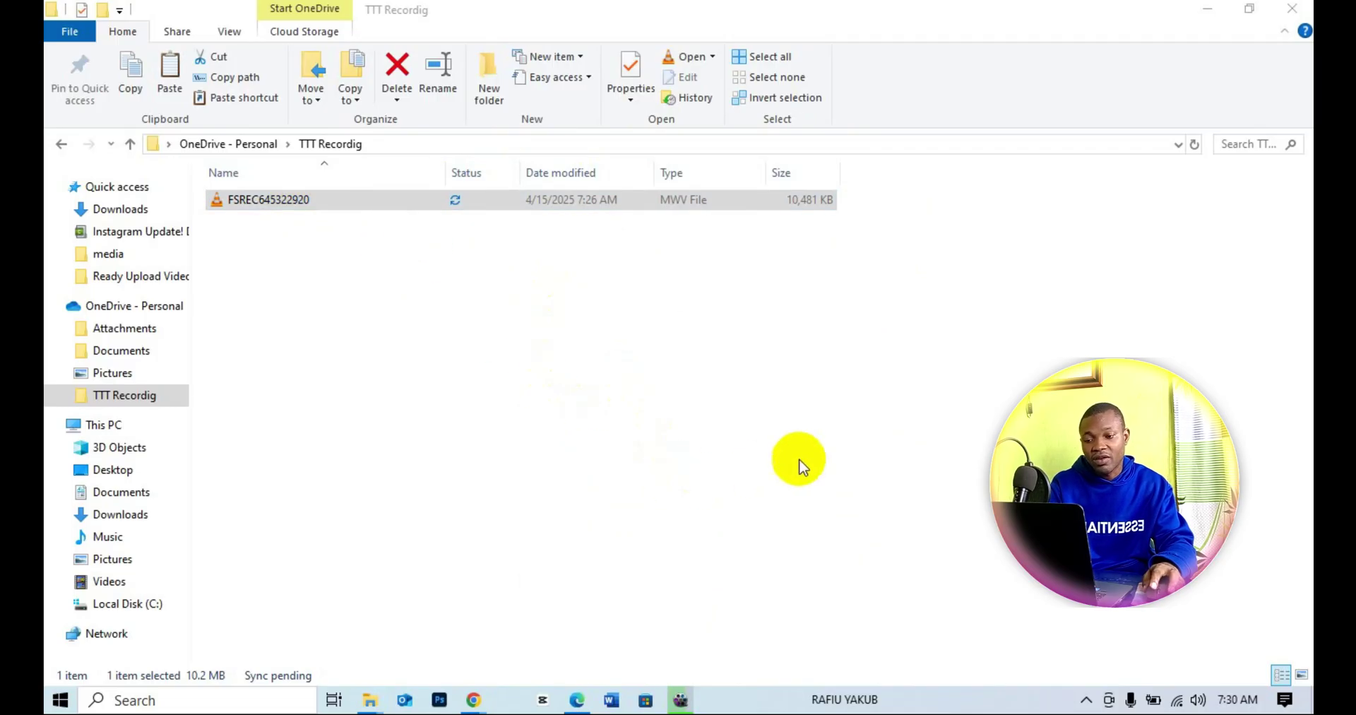
Go back to the AppData\Local\Temp folder with Alt+Left
key(alt+Left)
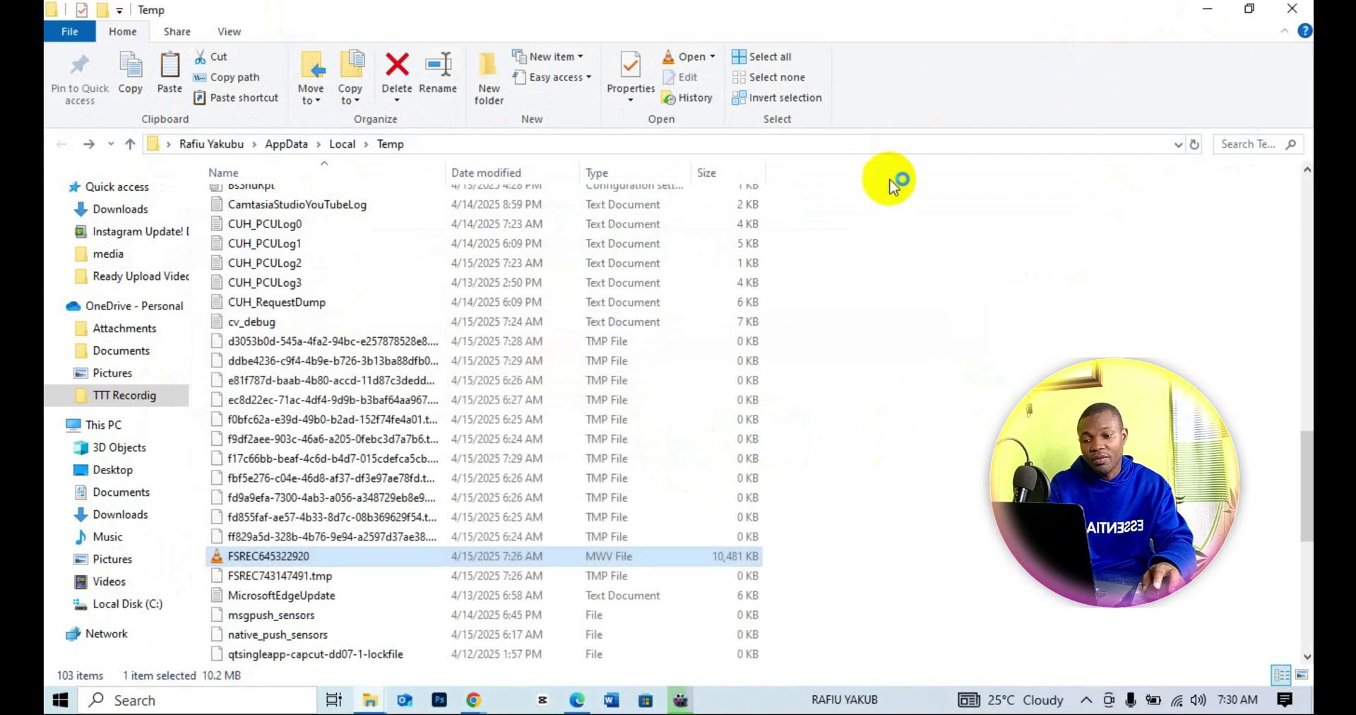